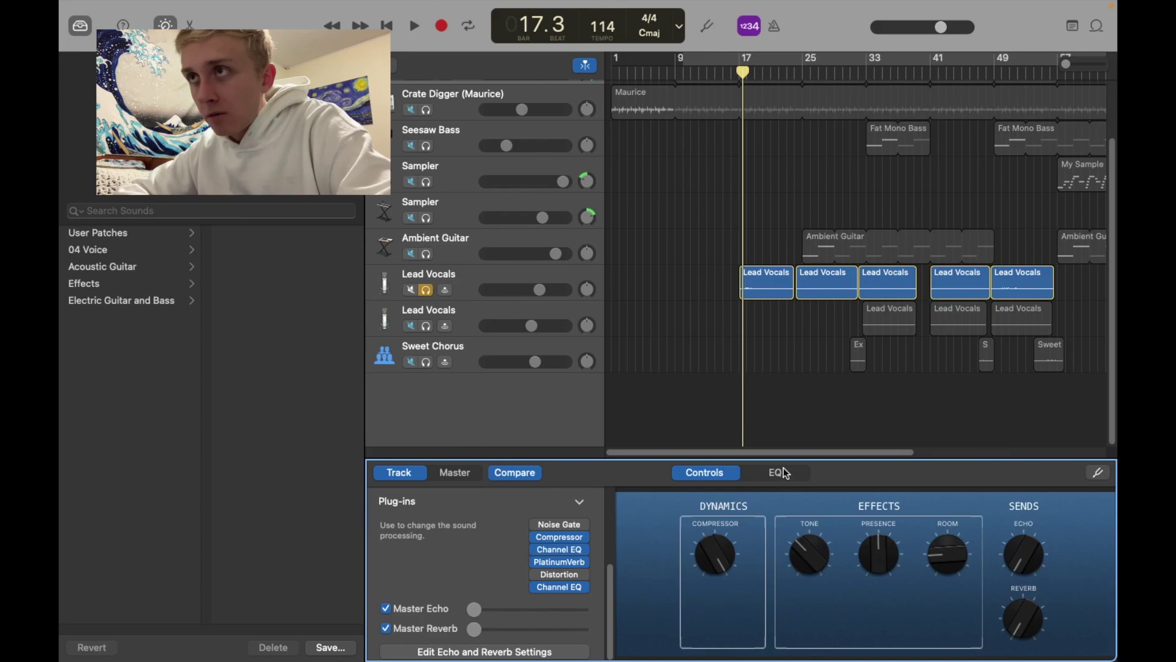
# Step: Check the EQ, controls and plug-ins of the soloed first Lead Vocals track and listen to it from bar 17
pyautogui.click(777, 474)
pyautogui.click(710, 473)
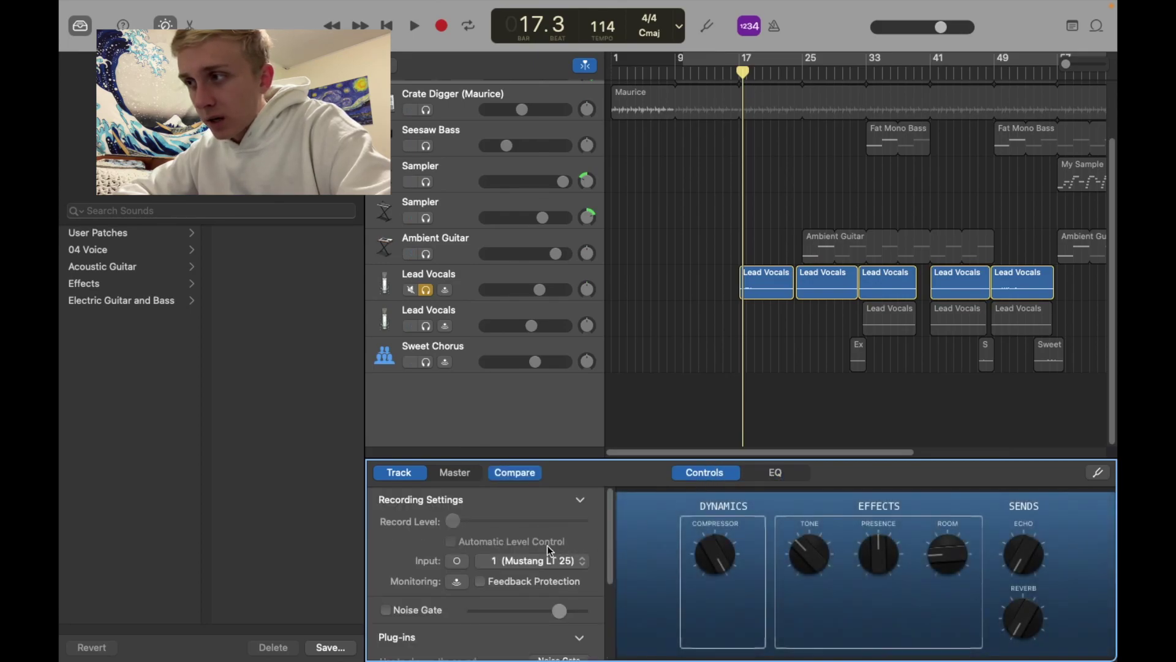
pyautogui.scroll(-4, 553, 598)
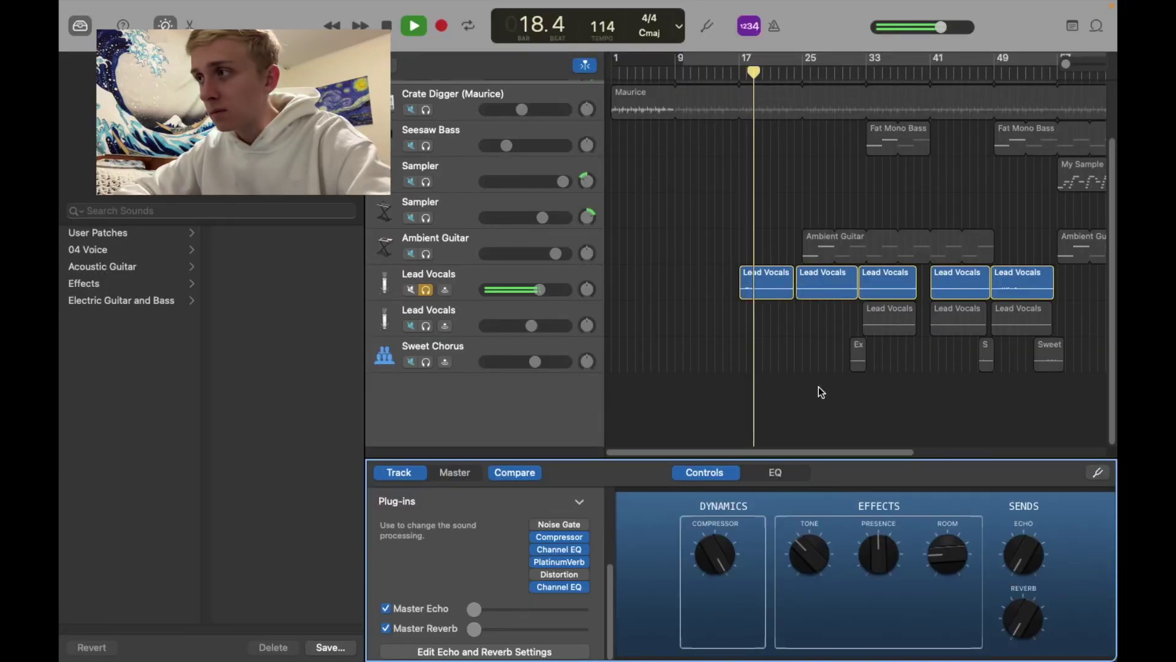
pyautogui.press('space')
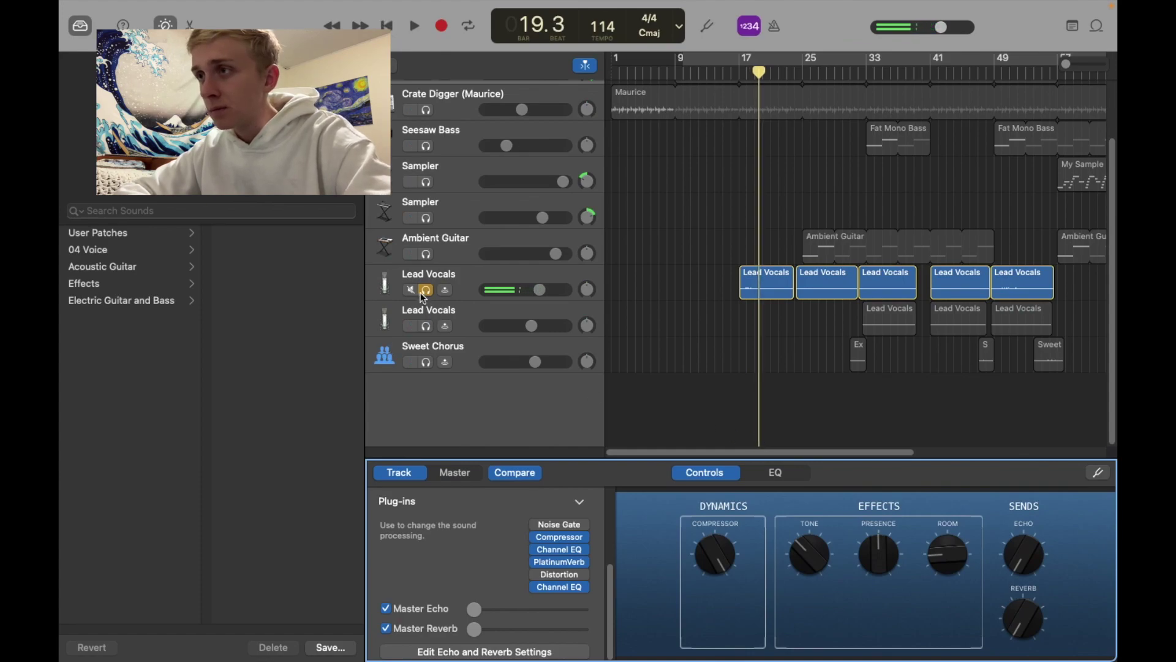
# Step: Switch the solo from the first to the second Lead Vocals track and place the playhead shortly before its first region
pyautogui.click(426, 291)
pyautogui.click(427, 326)
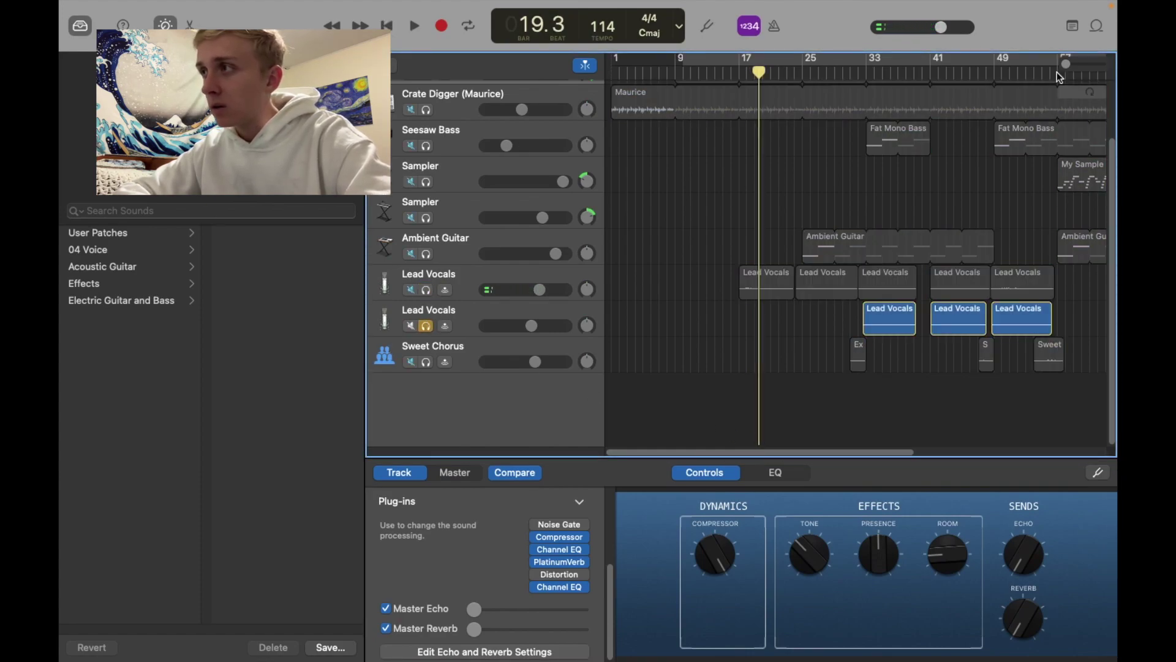
pyautogui.click(855, 73)
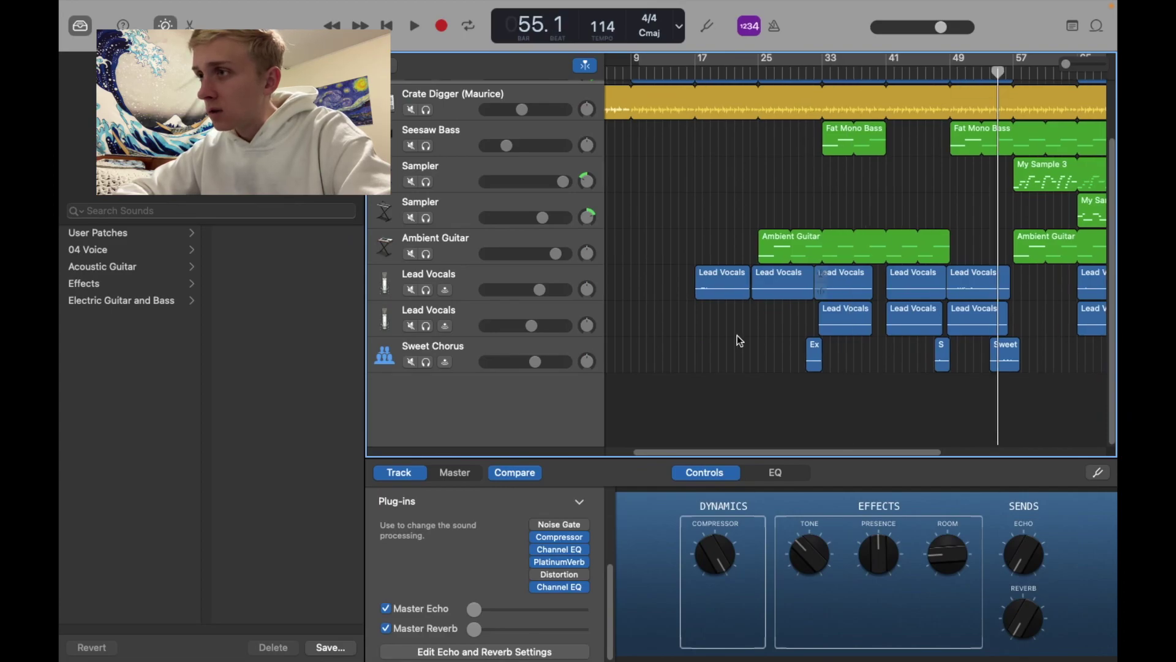
# Step: Solo the Sweet Chorus track, listen to it from bar 55 and show its plug-ins
pyautogui.click(426, 362)
pyautogui.press('space')
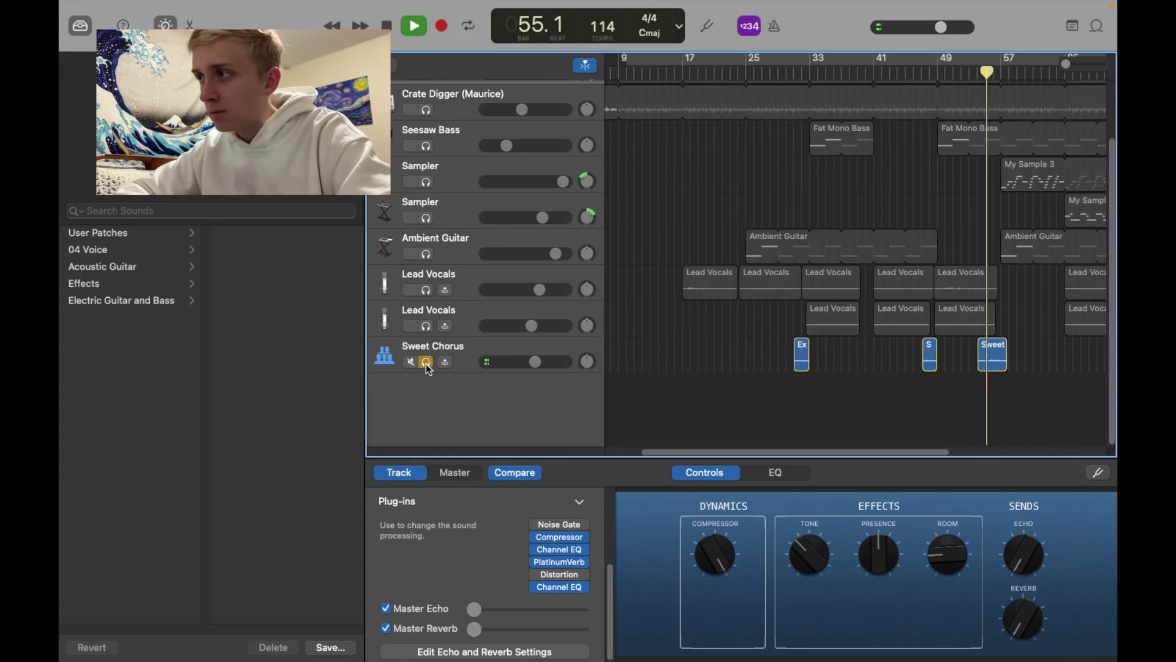
pyautogui.click(382, 359)
pyautogui.press('space')
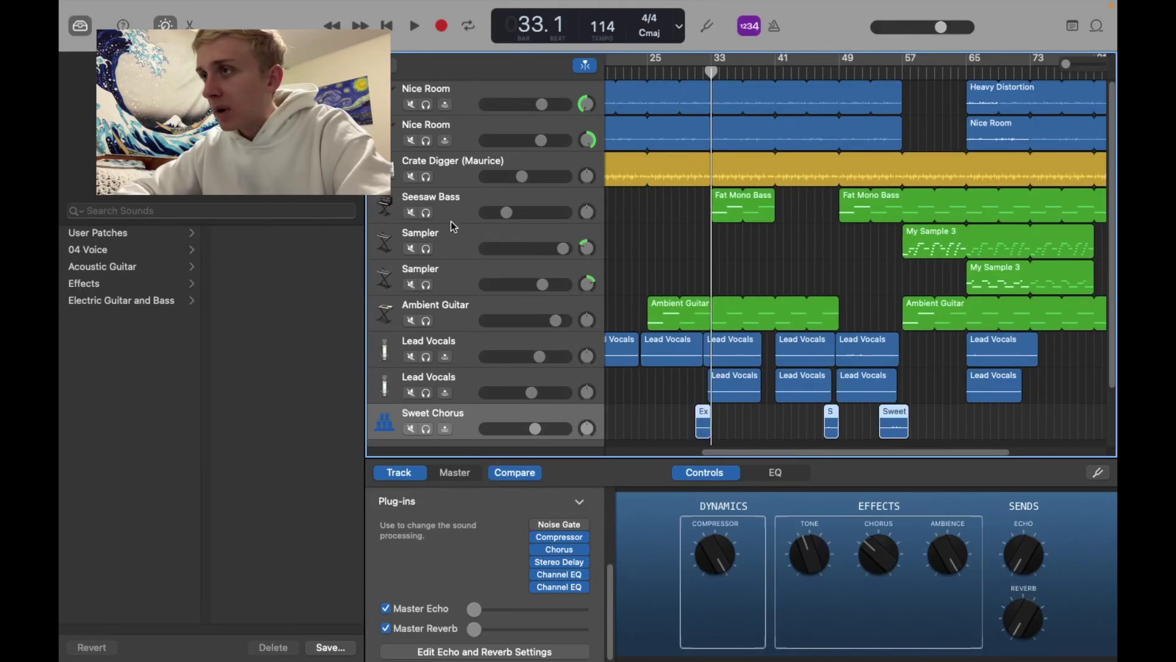
# Step: Solo and select the Seesaw Bass track, listen to it from bar 33, and remove its solo
pyautogui.click(428, 214)
pyautogui.click(392, 211)
pyautogui.press('space')
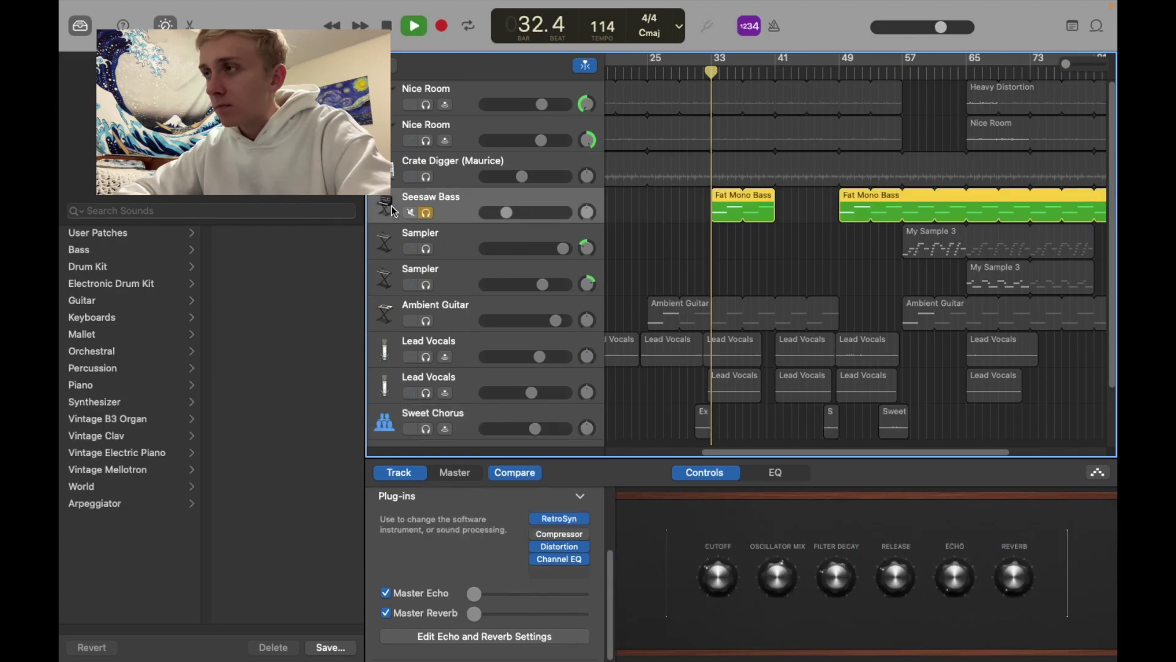
pyautogui.hscroll(-5, 392, 209)
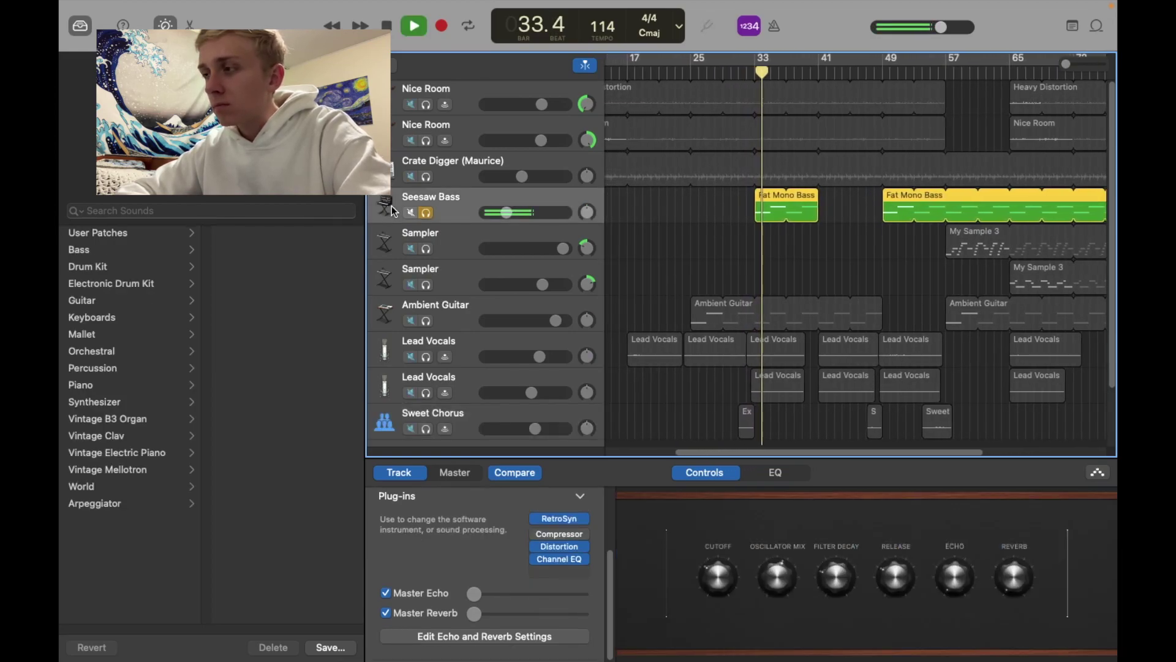
pyautogui.hscroll(-4, 392, 206)
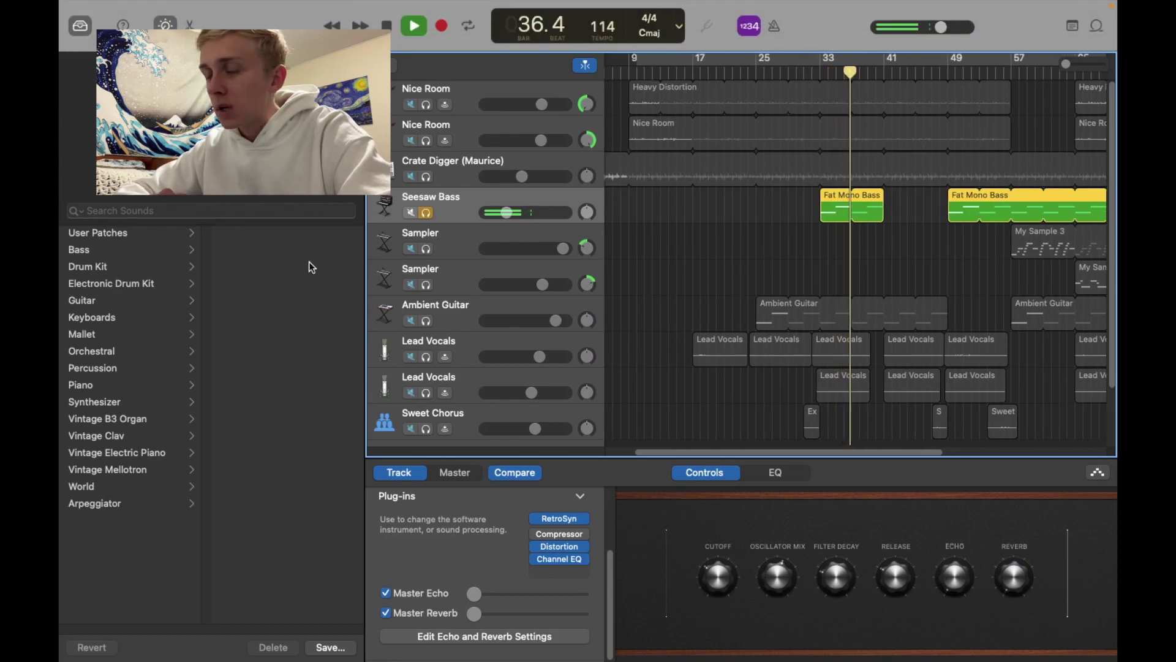
pyautogui.press('space')
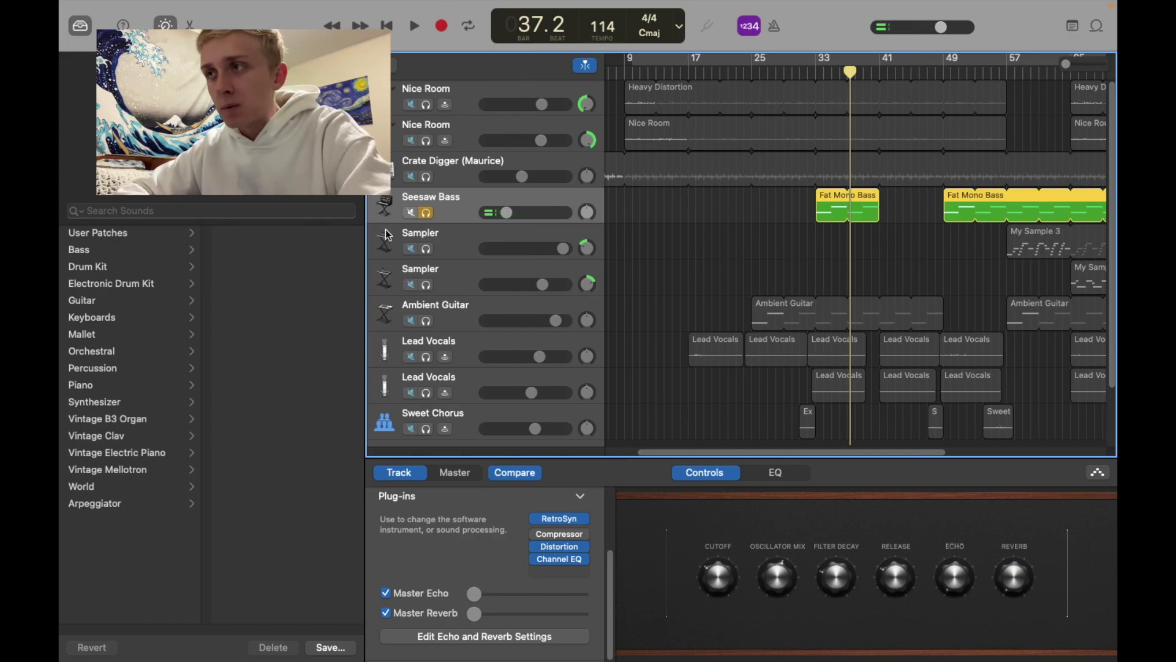
pyautogui.scroll(-2, 774, 262)
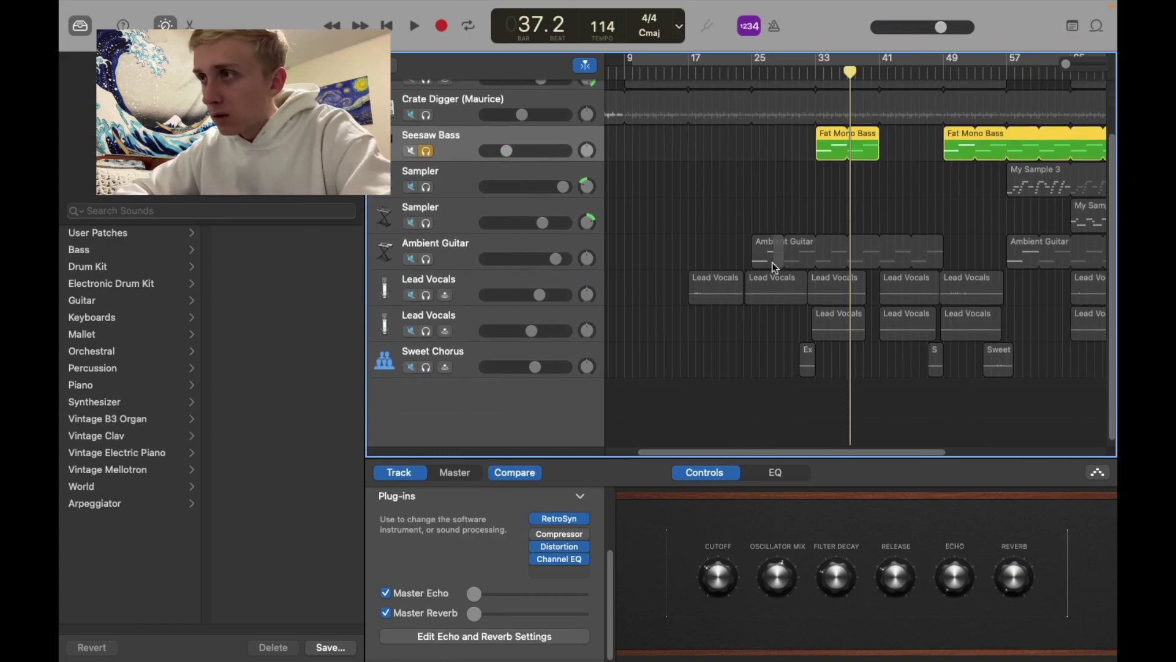
pyautogui.click(427, 151)
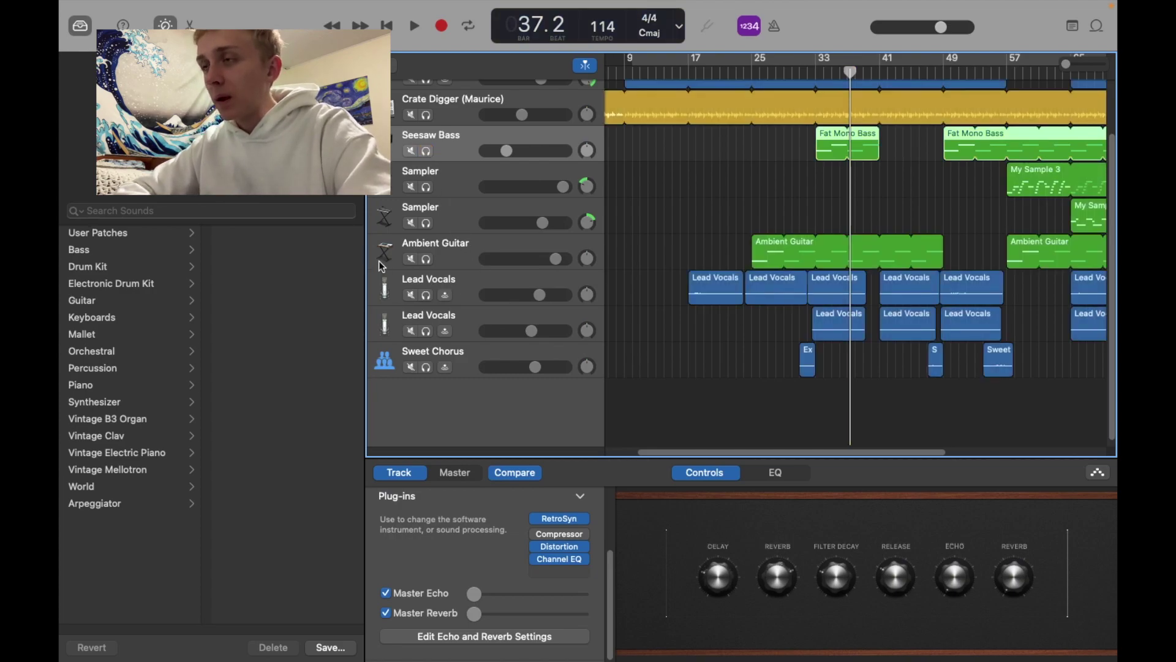
# Step: Solo the Ambient Guitar track, listen to it from bar 25, and view its piano roll and plug-ins
pyautogui.click(456, 265)
pyautogui.click(426, 260)
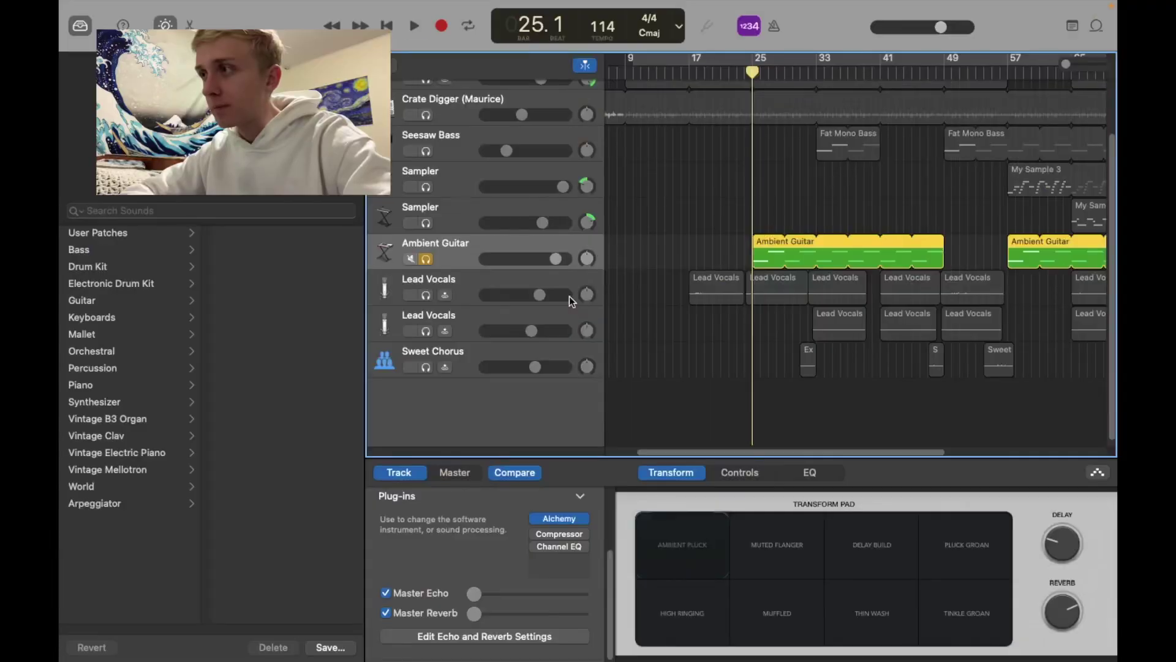
pyautogui.hscroll(-3, 568, 296)
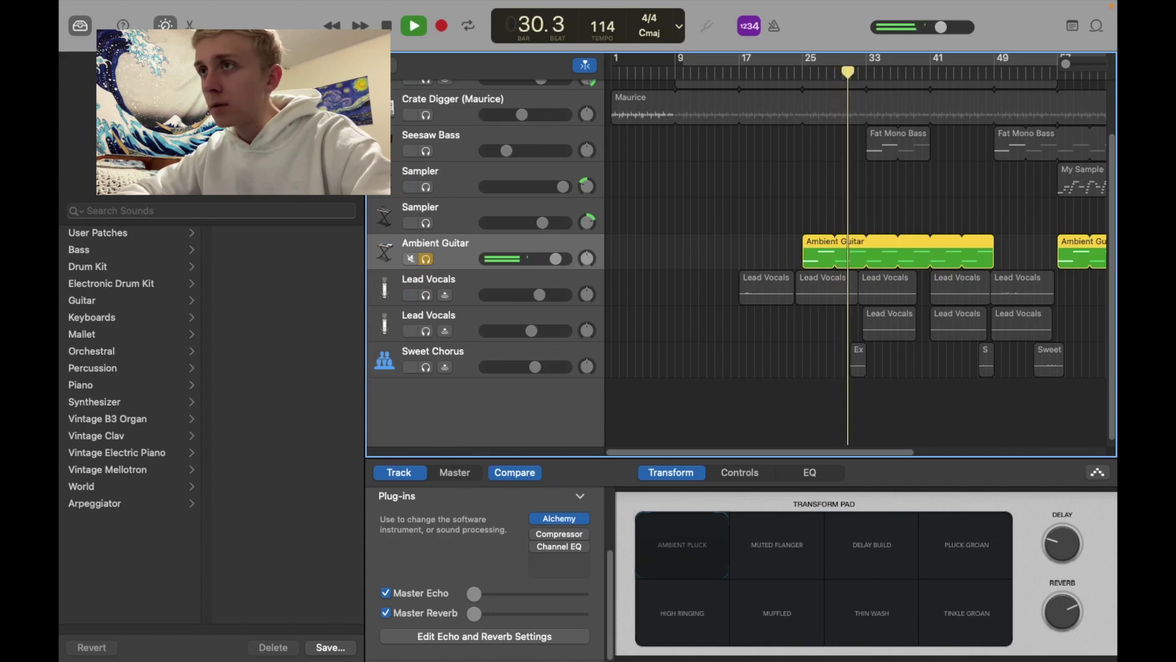
pyautogui.press('e')
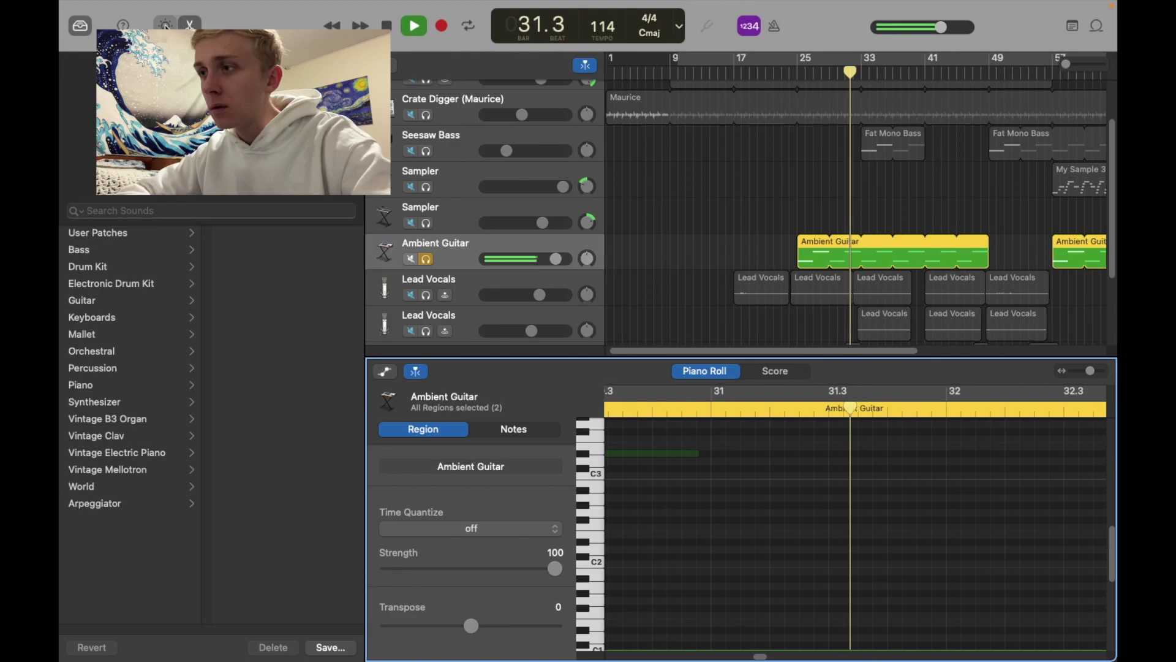
pyautogui.press('b')
pyautogui.scroll(-3, 543, 656)
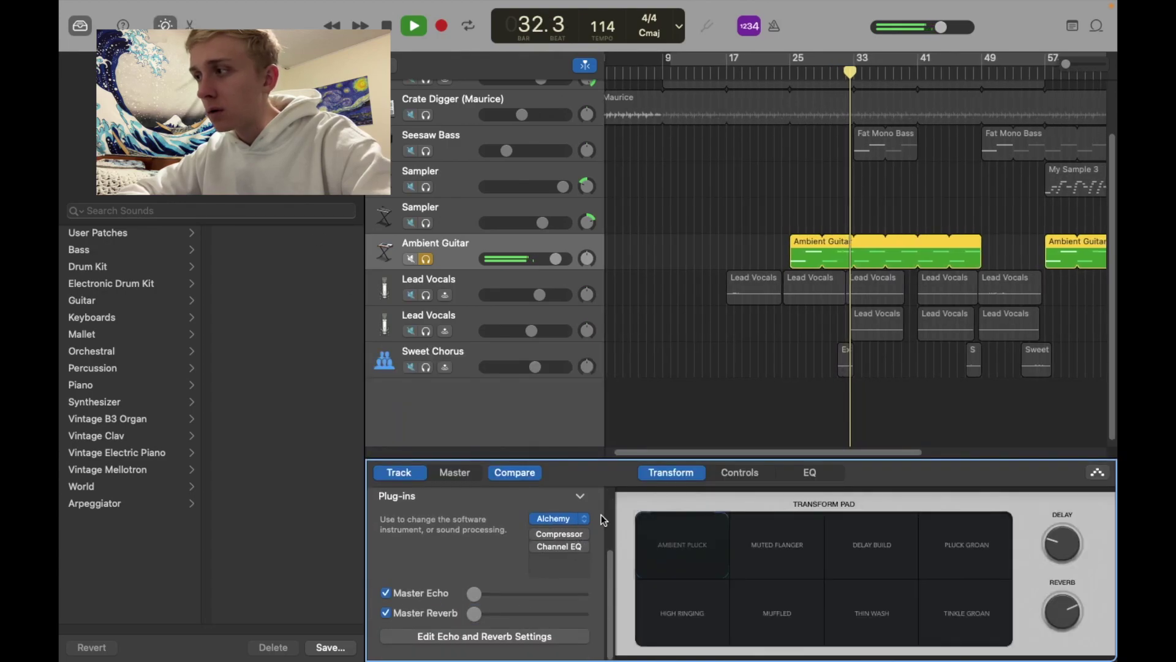
pyautogui.hscroll(-3, 774, 448)
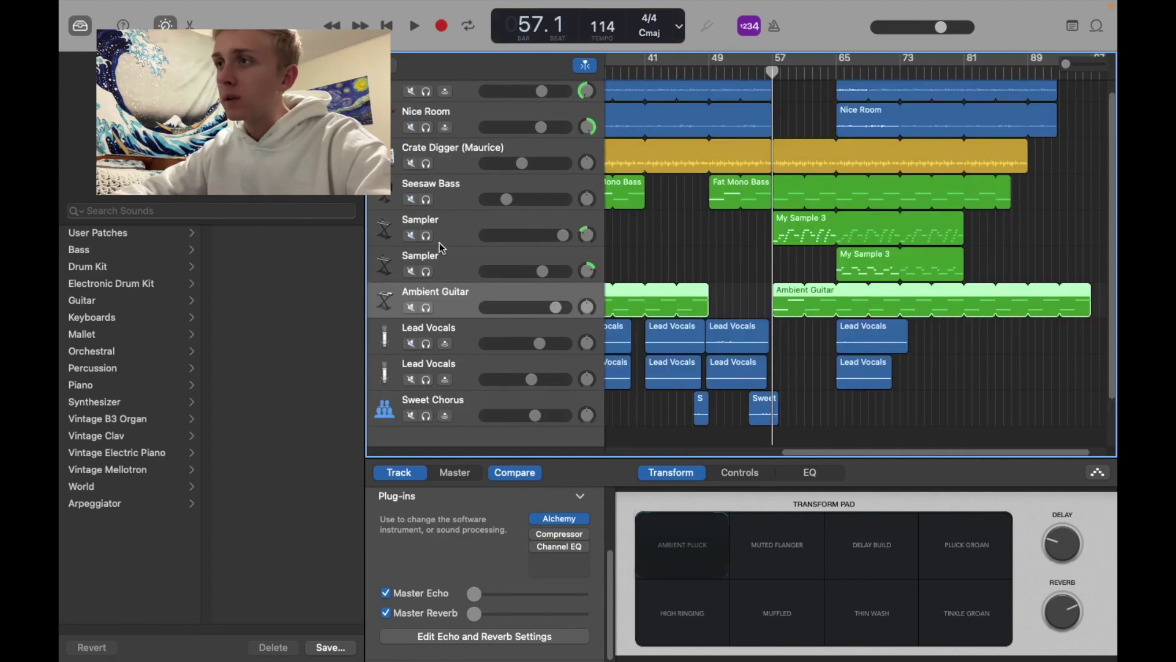
# Step: Solo and select the upper Sampler track and listen briefly to its My Sample 3 region from bar 57
pyautogui.click(426, 236)
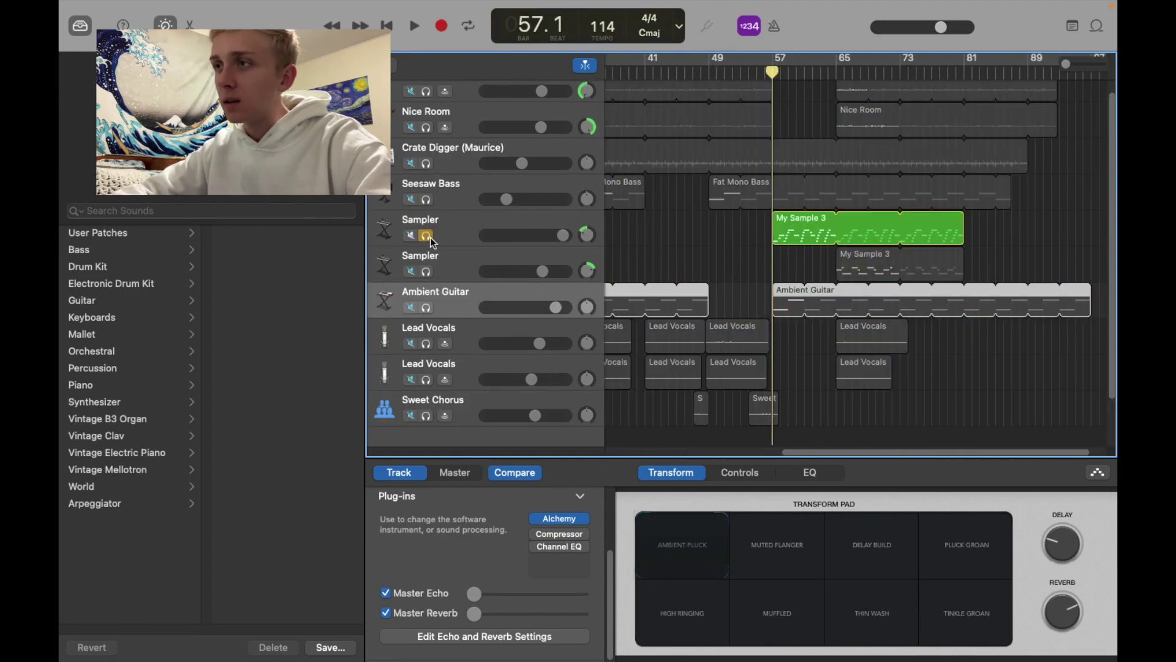
pyautogui.click(383, 238)
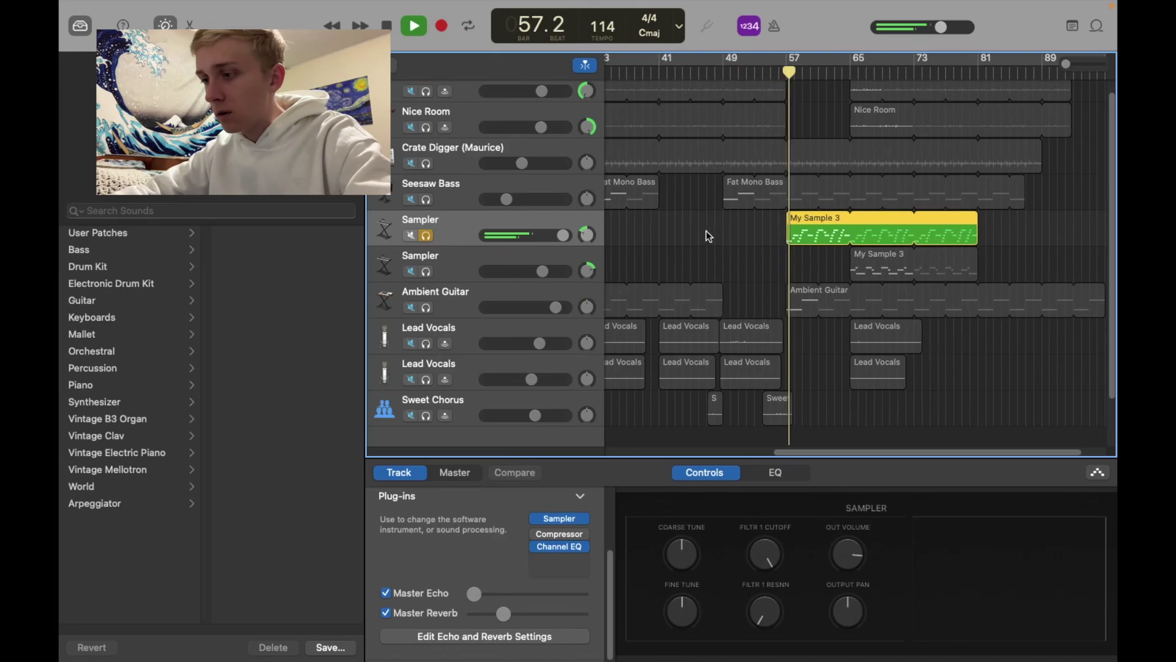
pyautogui.press('space')
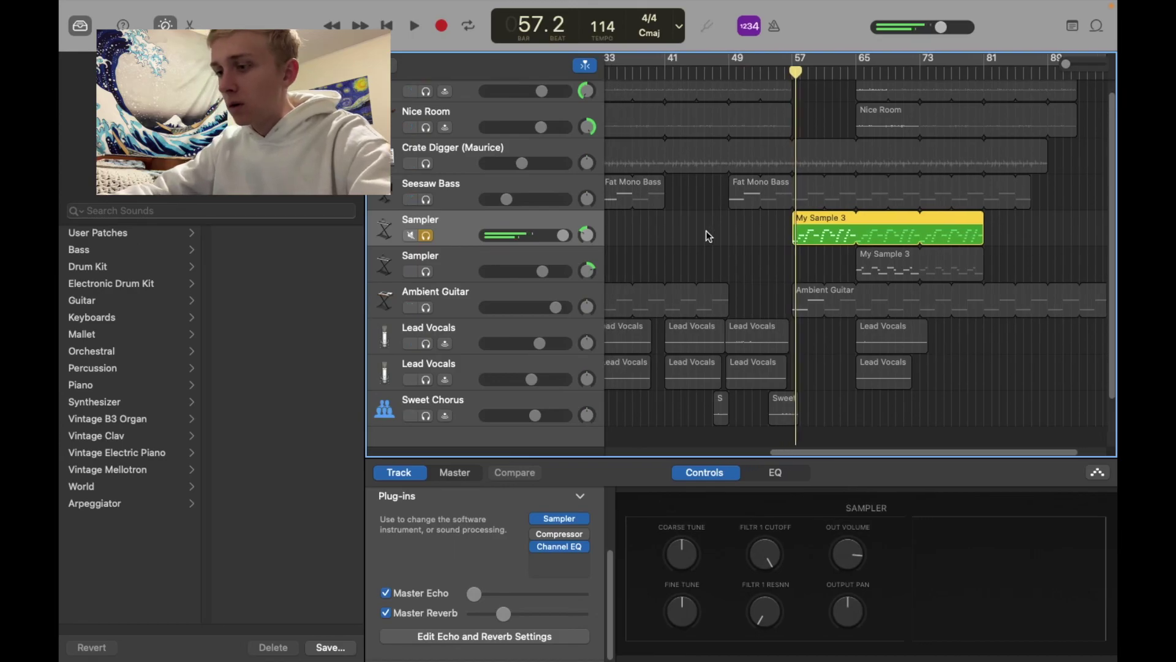
# Step: Play the upper Sampler's sample with Musical Typing, return the playhead to bar 57, and close the on-screen keyboard
pyautogui.press('super+k')
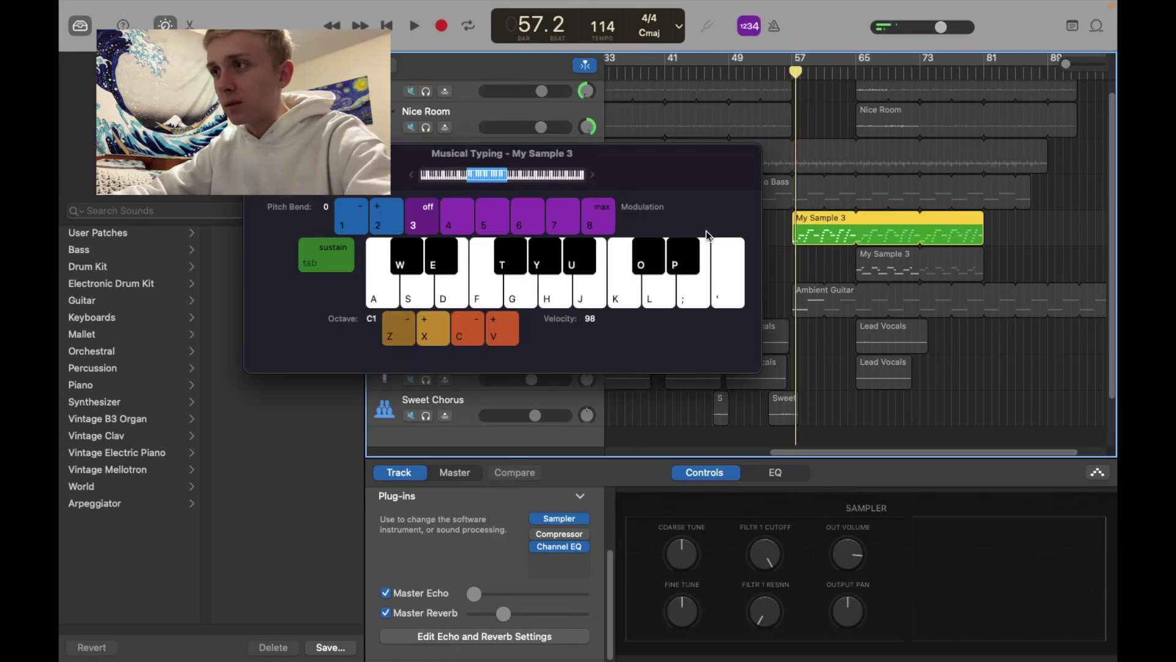
pyautogui.press('e')
pyautogui.press('e')
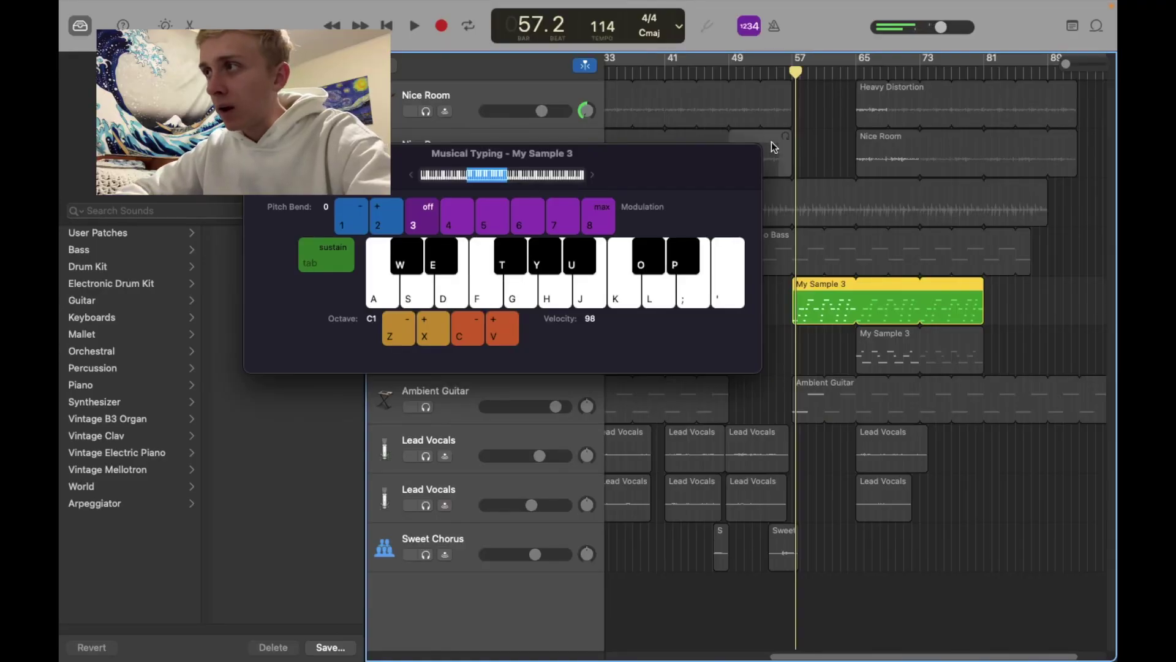
pyautogui.moveTo(795, 72); pyautogui.dragTo(792, 73)
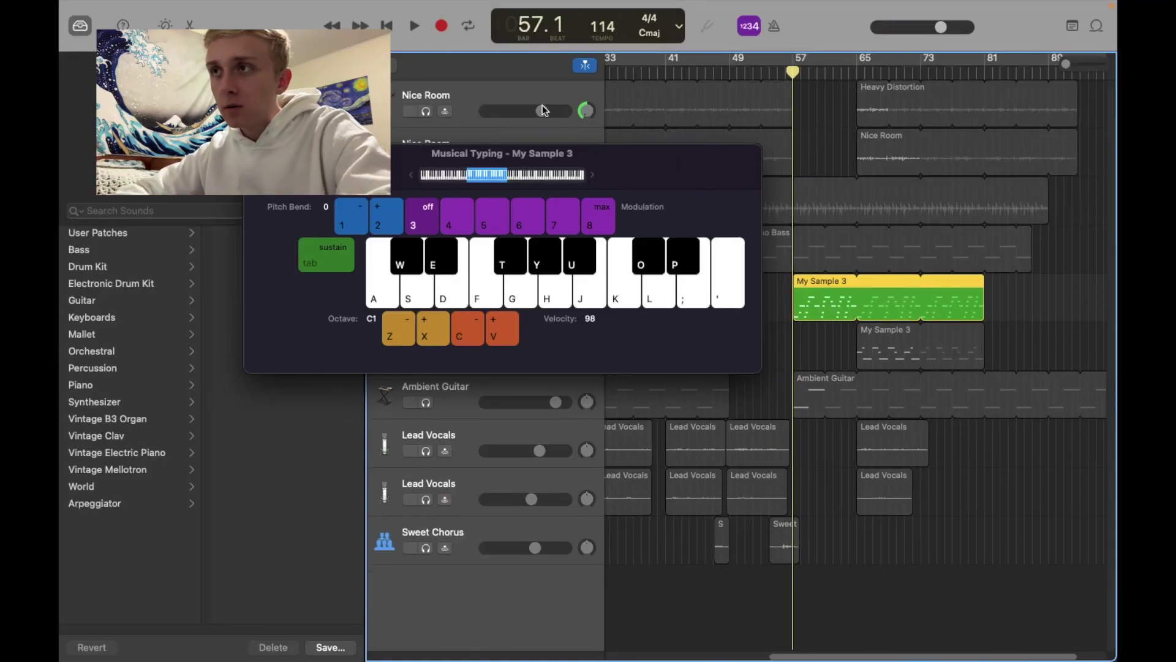
pyautogui.press('super+k')
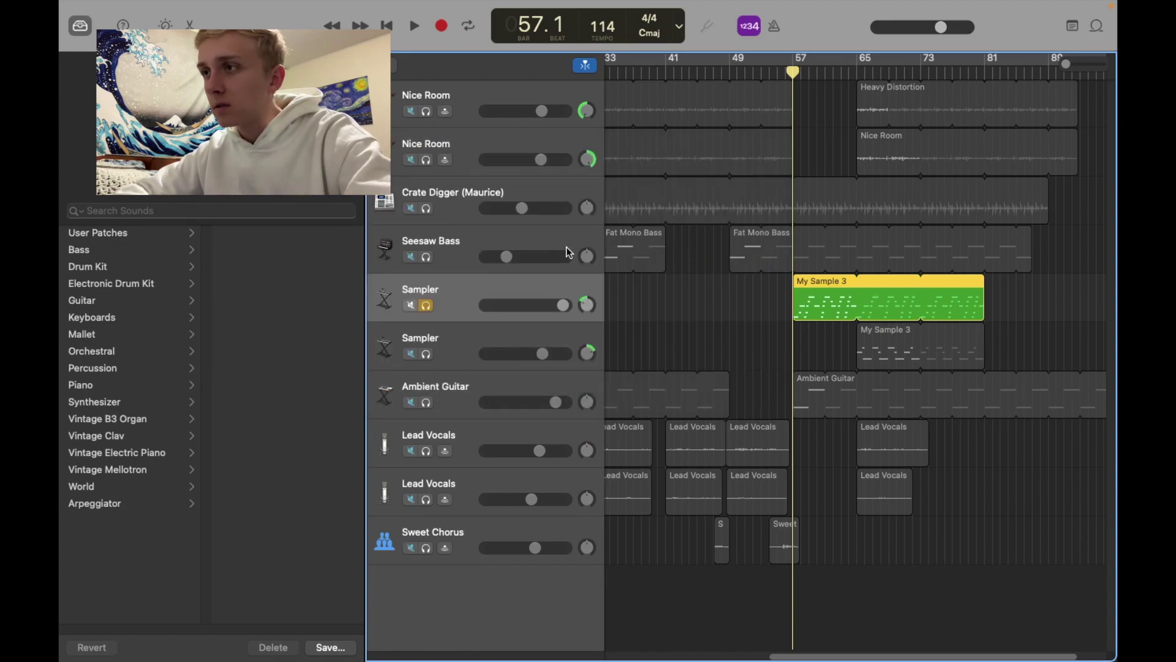
# Step: Listen to the upper Sampler track from bar 57 through about bar 60 and remove its solo
pyautogui.press('space')
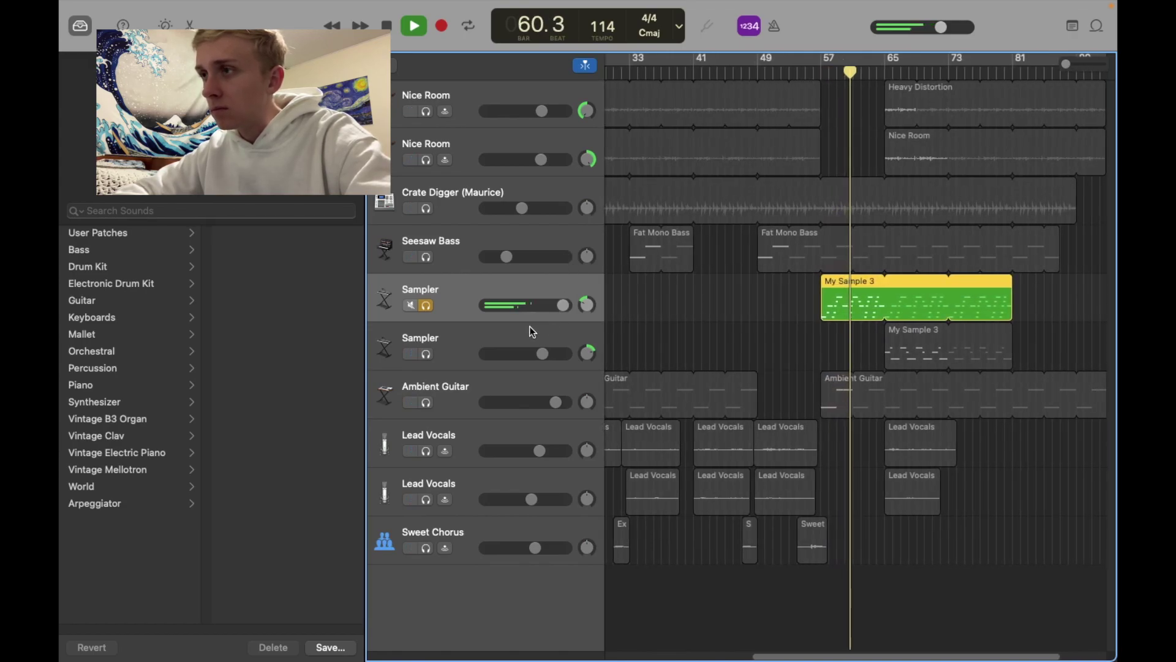
pyautogui.press('space')
pyautogui.click(426, 305)
# Step: Solo the lower Sampler track and play it from bar 65
pyautogui.click(427, 354)
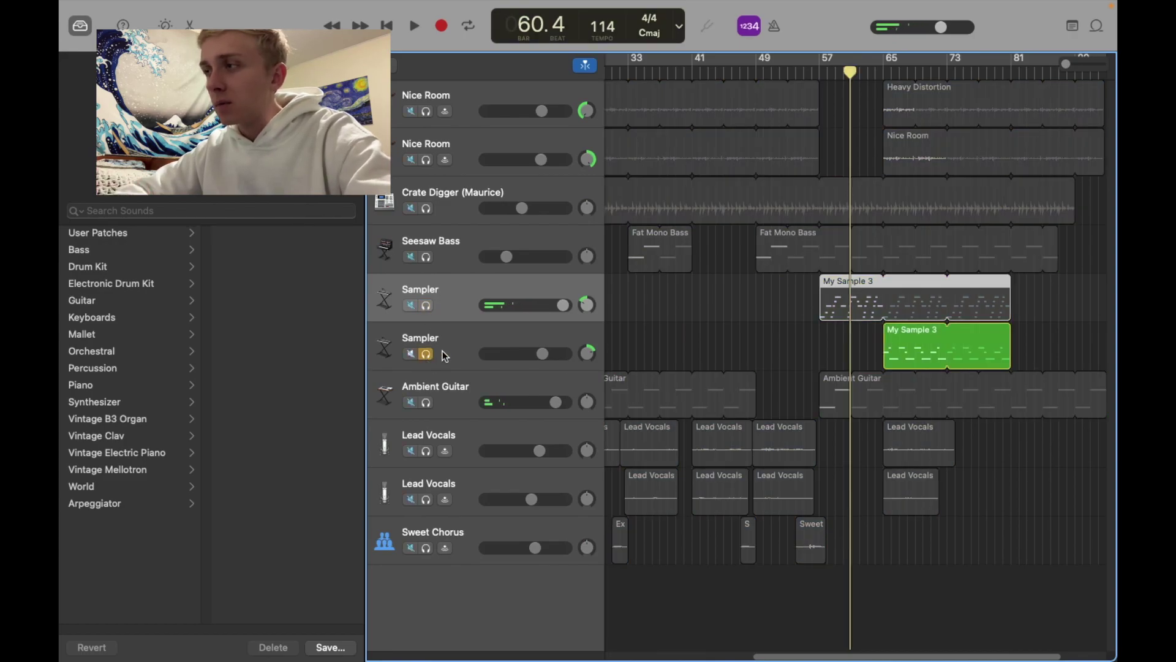
pyautogui.moveTo(849, 75); pyautogui.dragTo(882, 83)
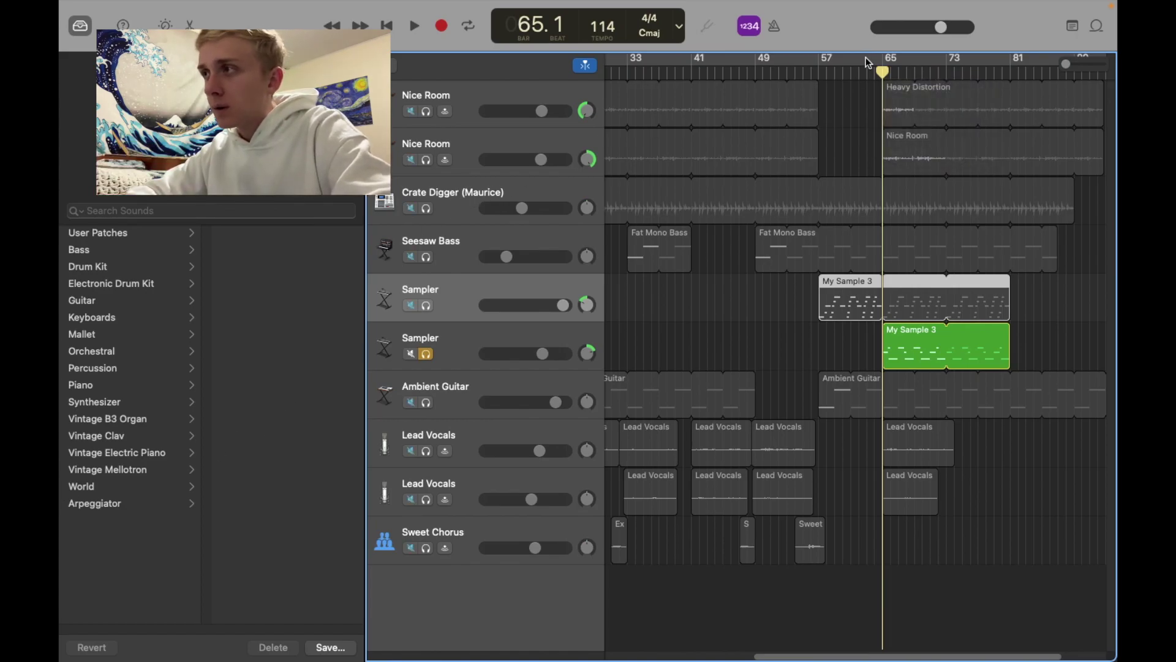
pyautogui.press('space')
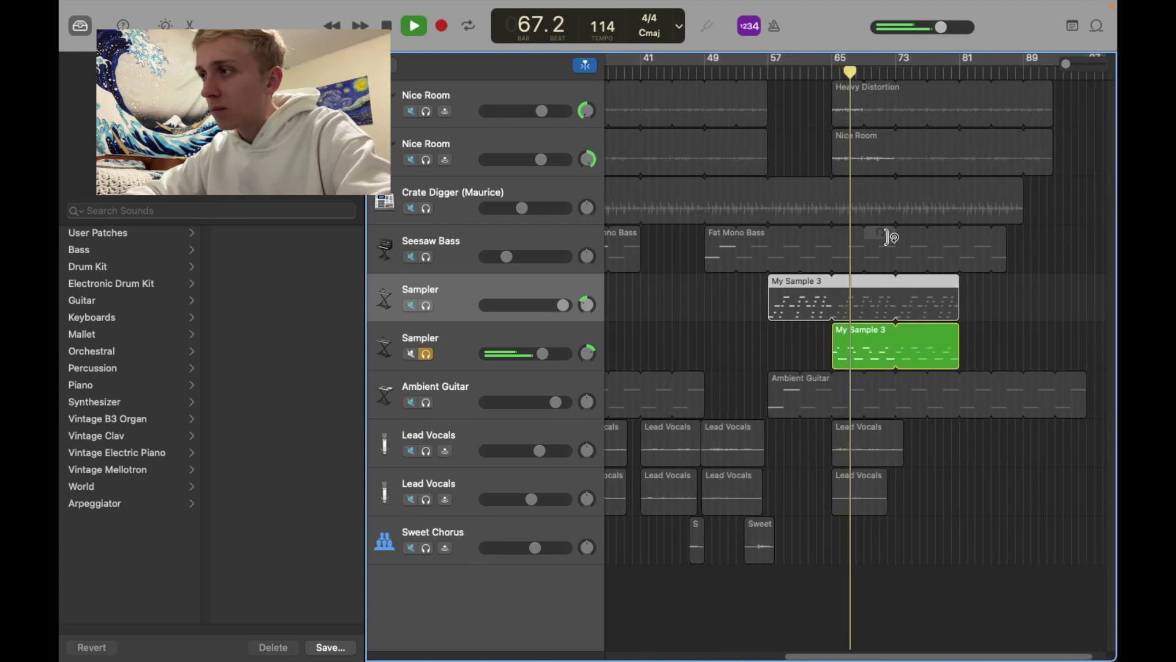
# Step: Add the upper Sampler, Ambient Guitar and Seesaw Bass tracks to the solo during playback, and stop after listening
pyautogui.press('s')
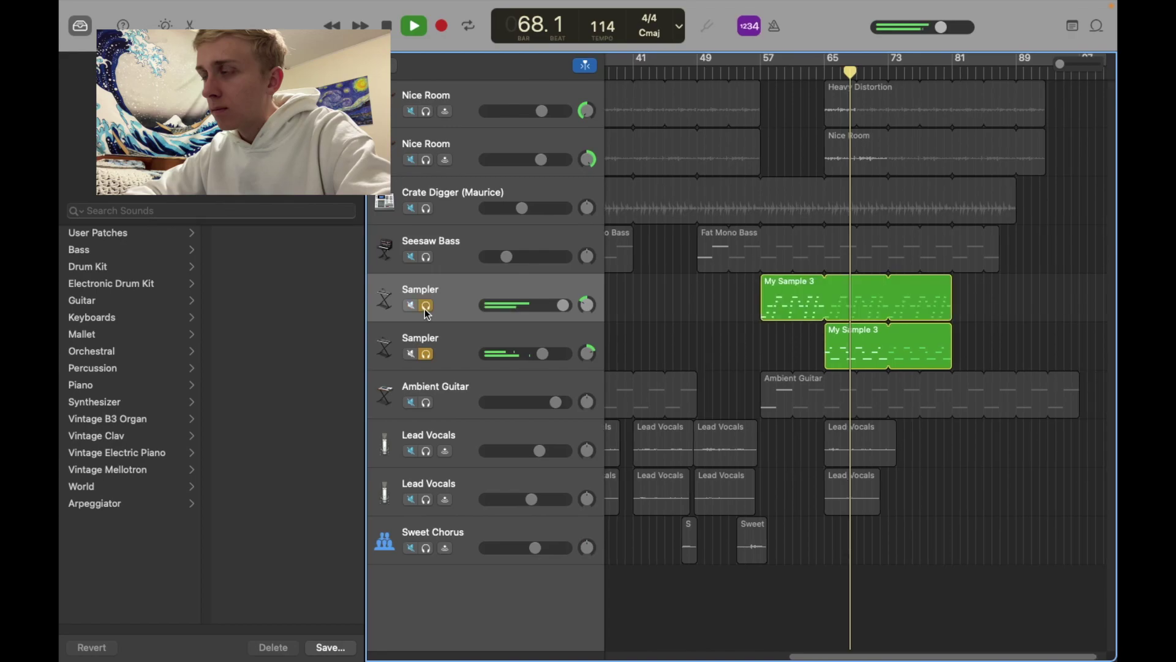
pyautogui.click(425, 402)
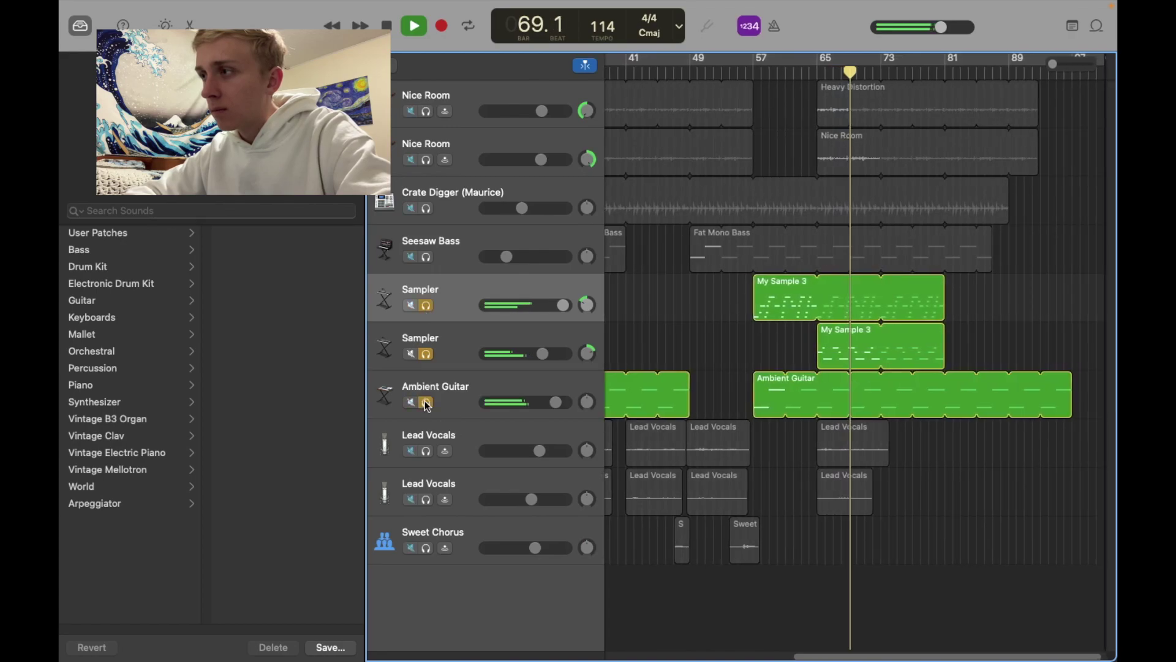
pyautogui.click(426, 257)
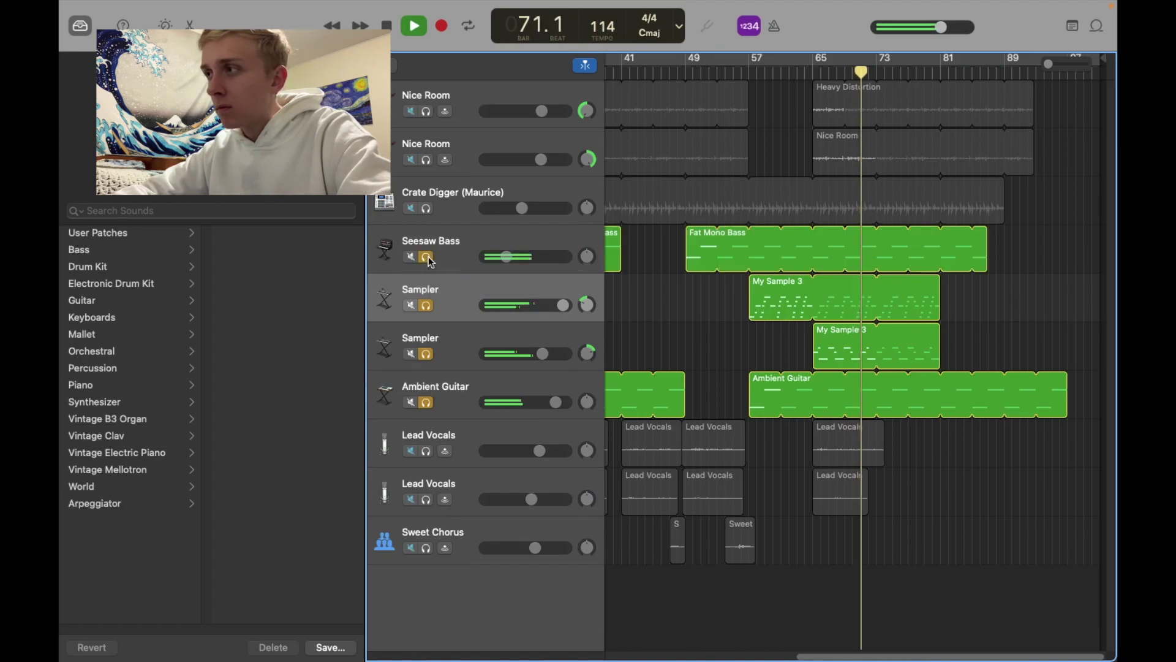
pyautogui.press('space')
# Step: Remove the solo from the Ambient Guitar, both Sampler and Seesaw Bass tracks
pyautogui.click(426, 402)
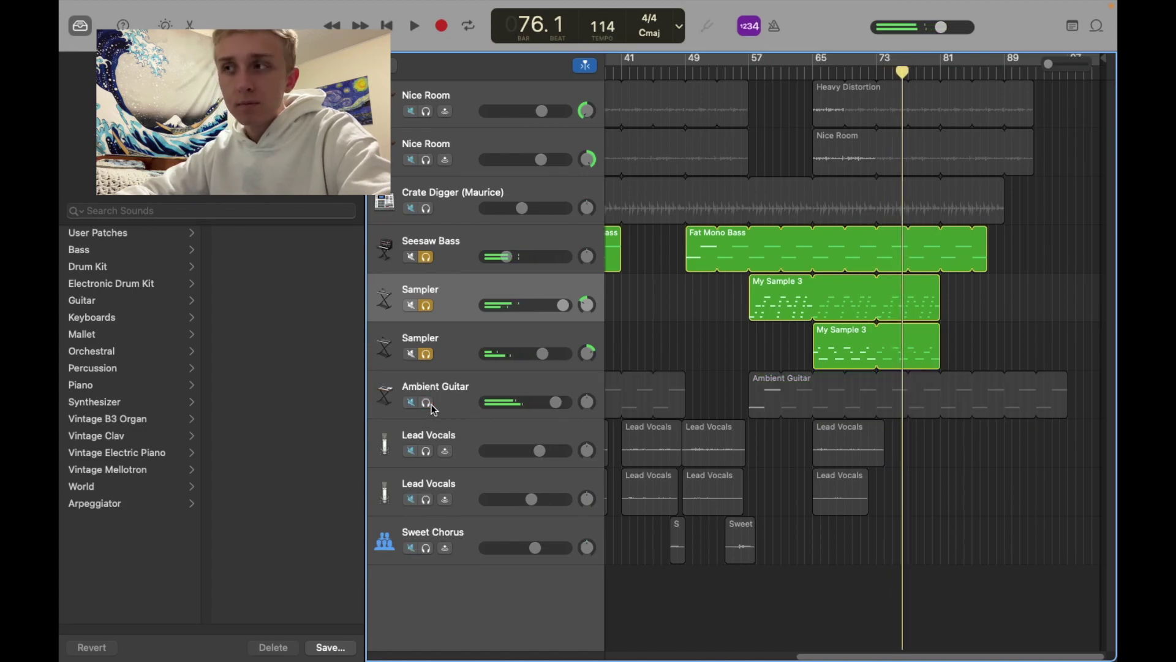
pyautogui.click(426, 354)
pyautogui.click(425, 305)
pyautogui.click(425, 257)
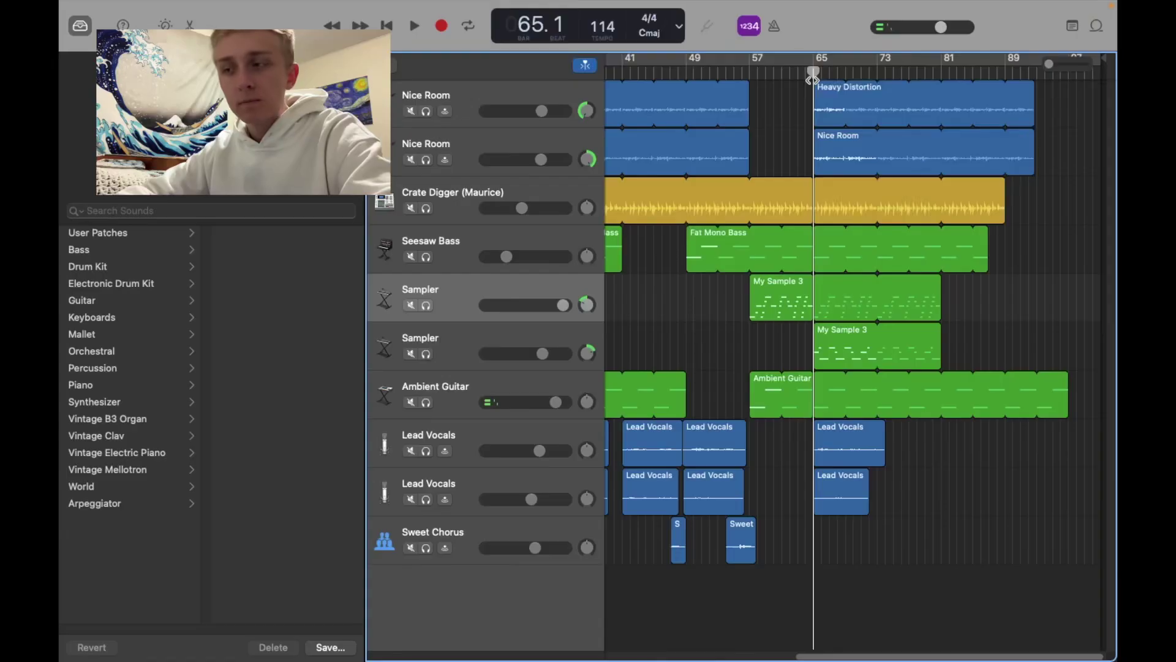
# Step: Play the full mix of all tracks from bar 65
pyautogui.click(814, 79)
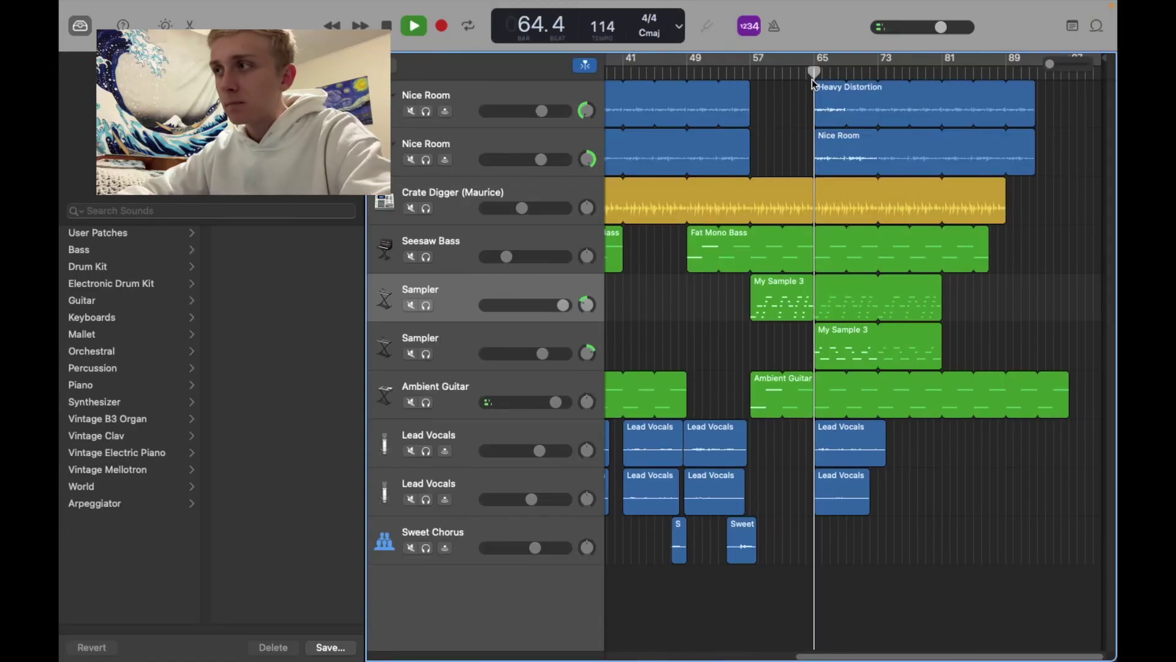
pyautogui.hscroll(-1, 813, 79)
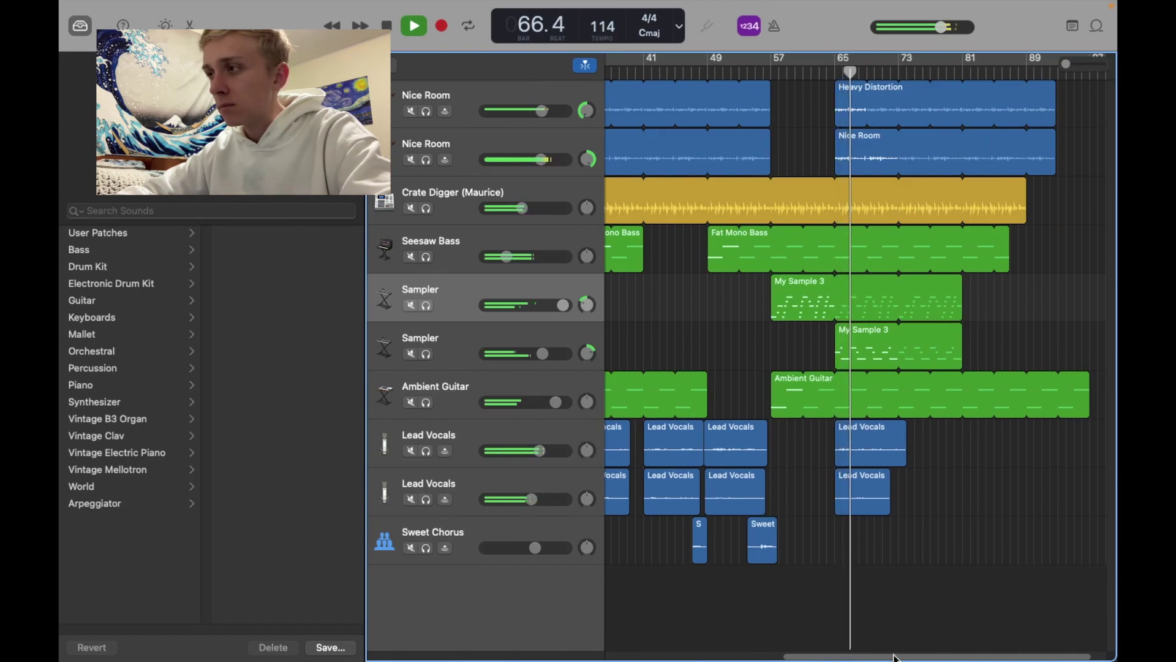
pyautogui.hscroll(1, 895, 657)
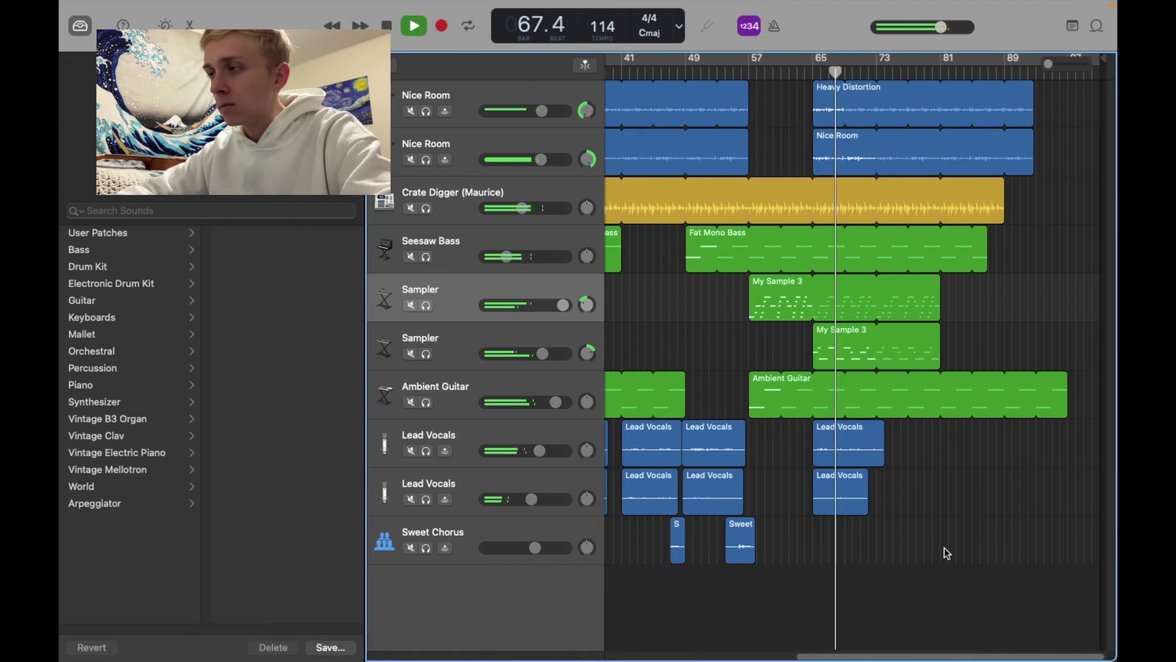